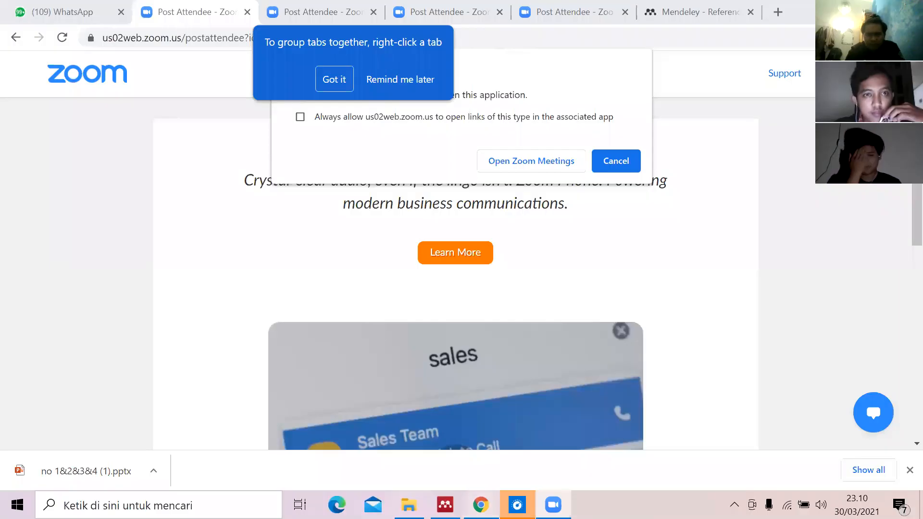
Step: Open the mendeley.com website in a new browser tab
click(777, 9)
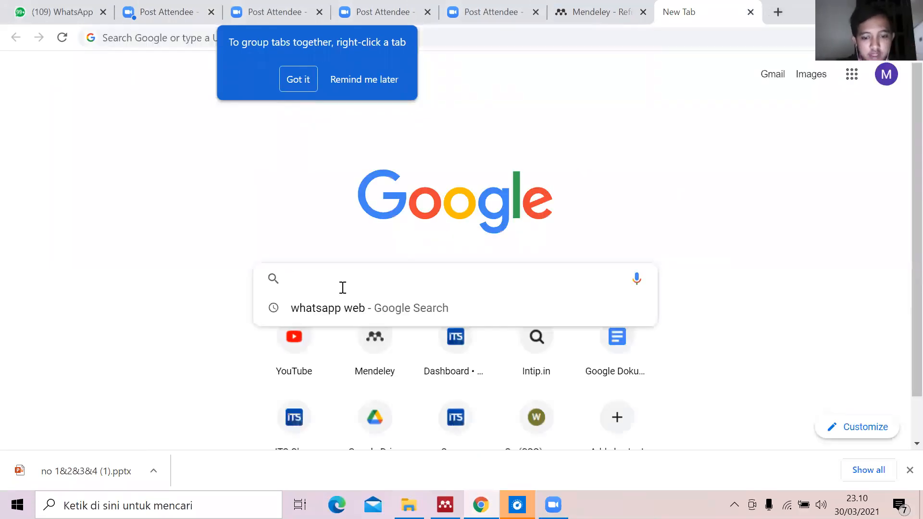
text(mendele)
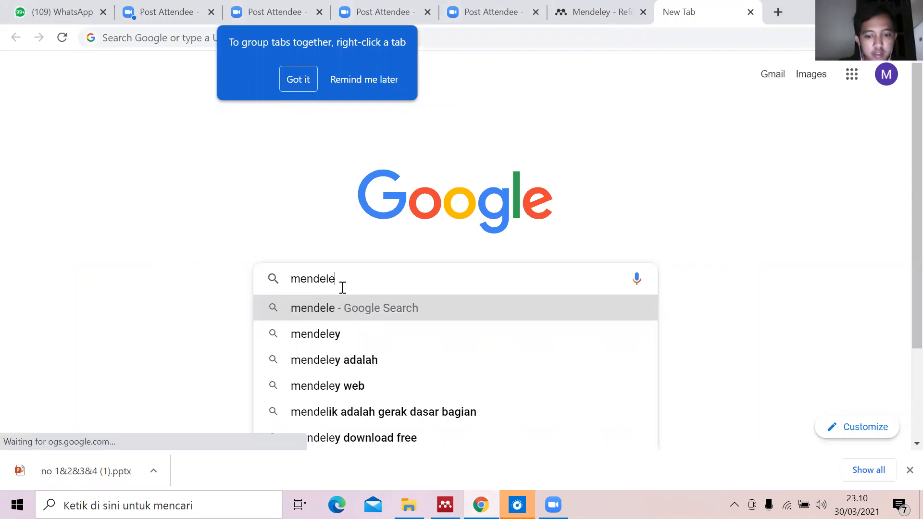
text(y.com)
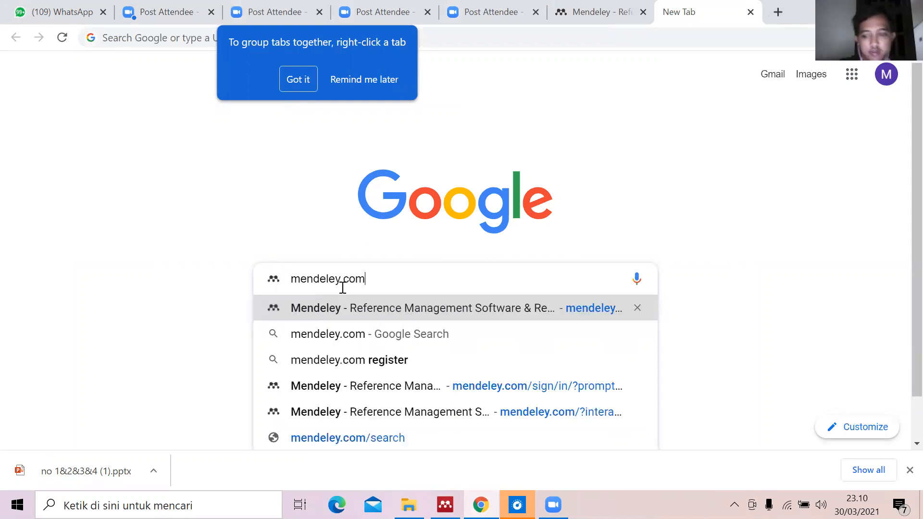
key(Return)
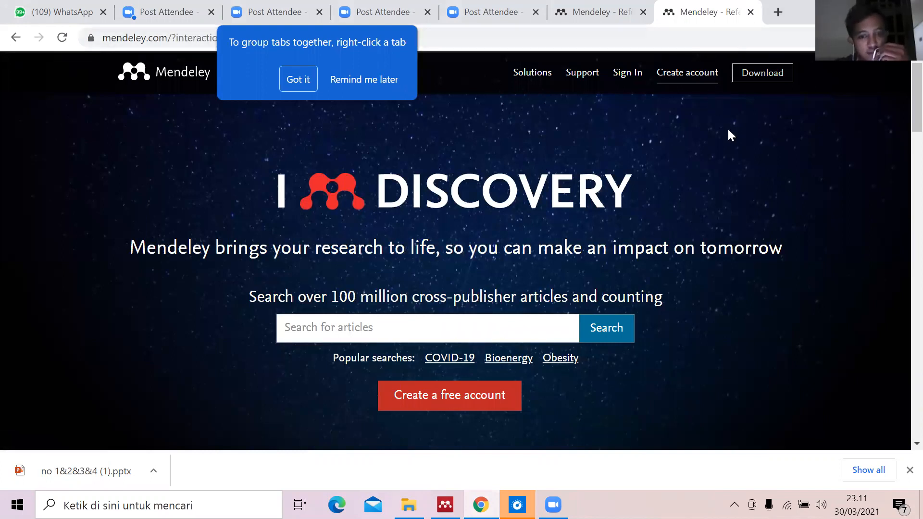
Step: Switch to Mendeley Desktop and install the MS Word citation plugin
click(445, 505)
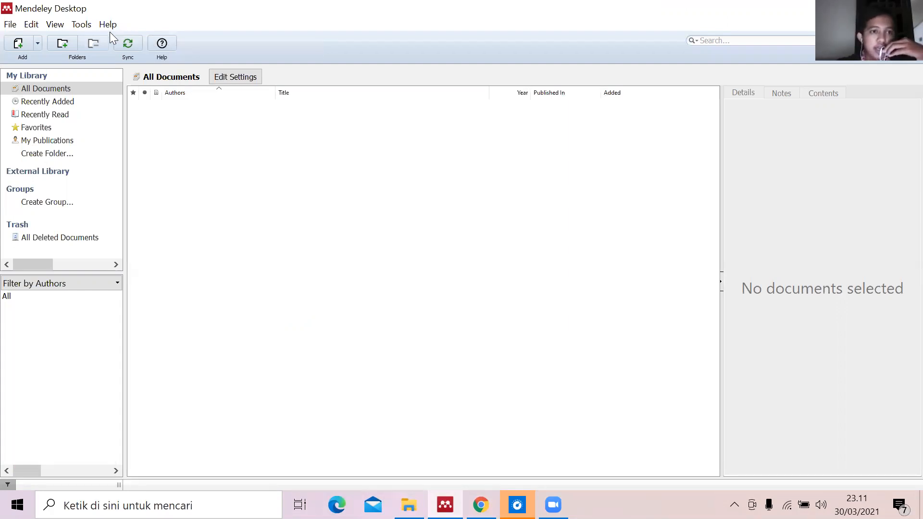
click(86, 28)
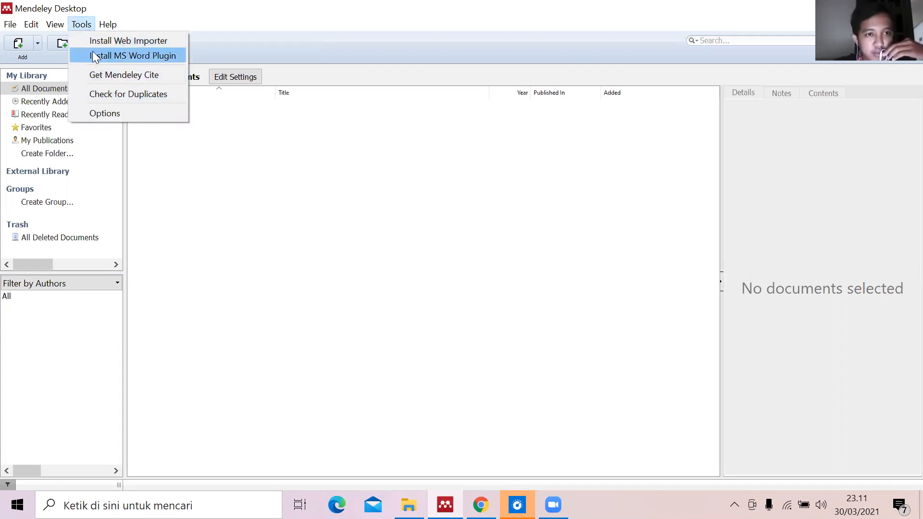
click(130, 57)
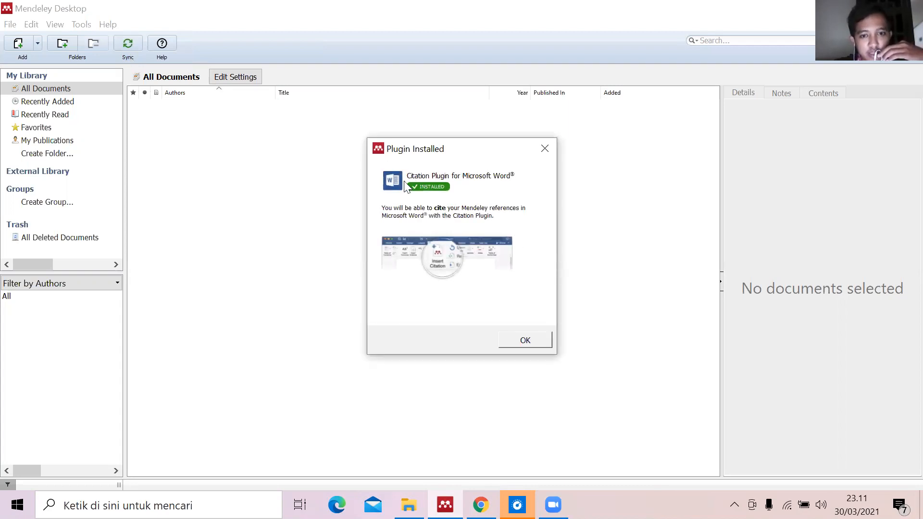
click(526, 341)
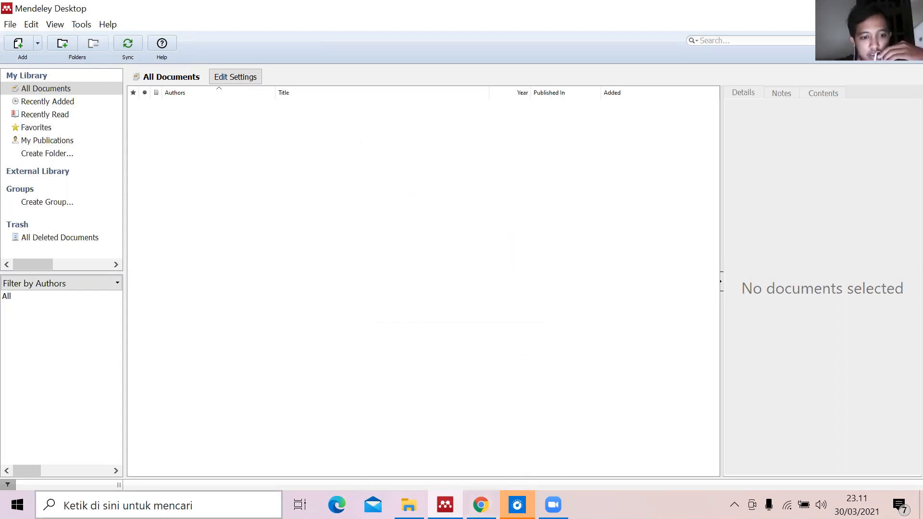
Step: Find and start Word, and create a blank document
click(446, 505)
click(158, 505)
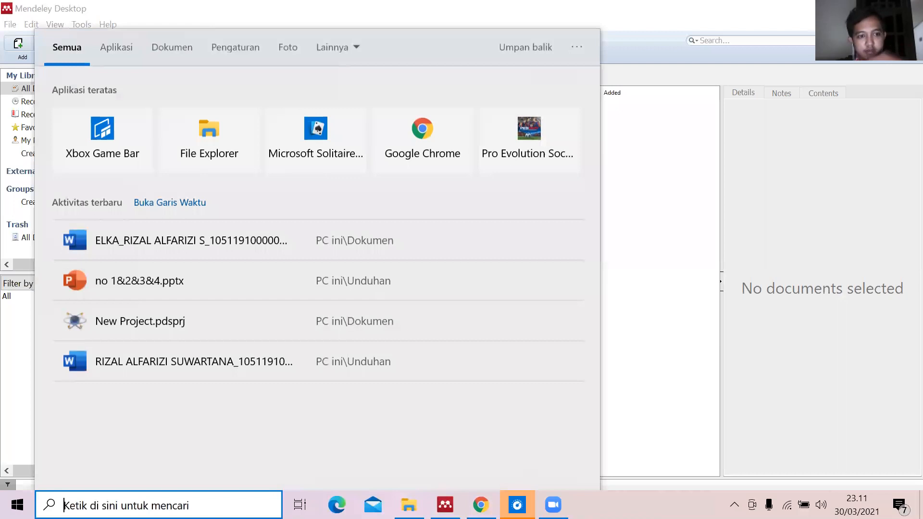
text(word)
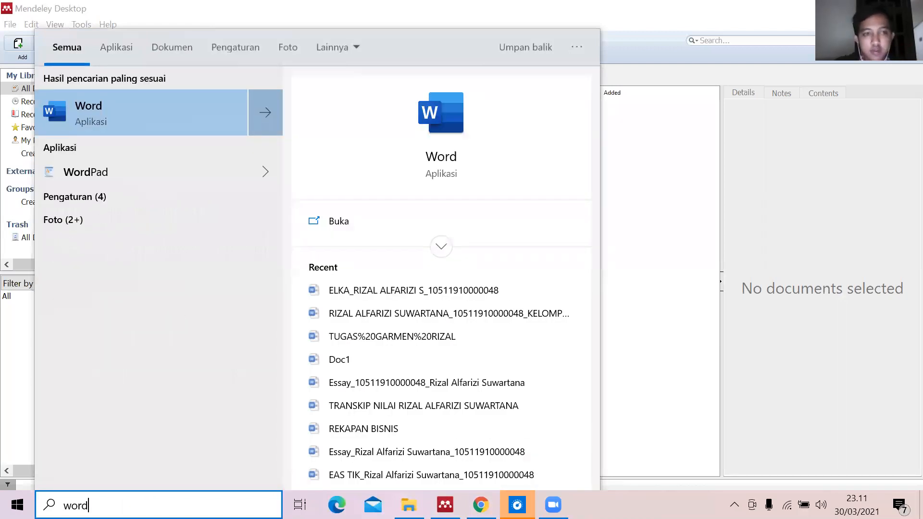
click(150, 119)
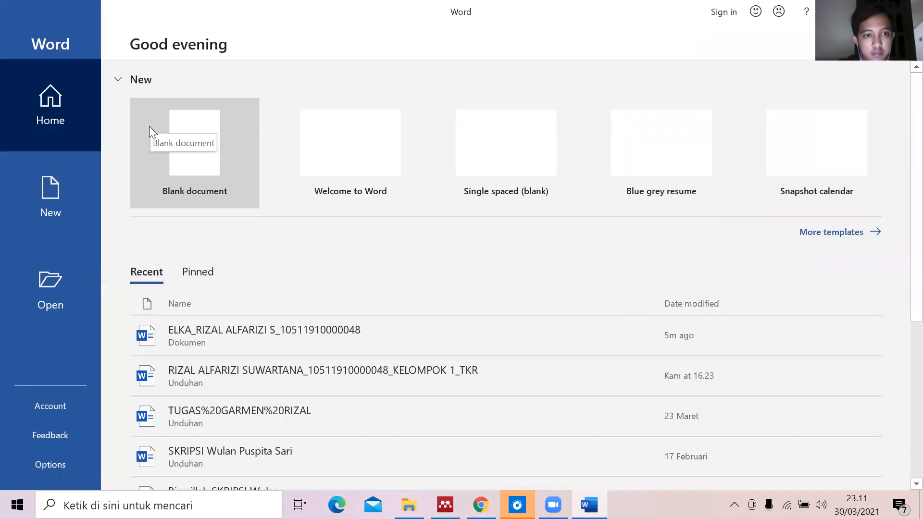
click(214, 174)
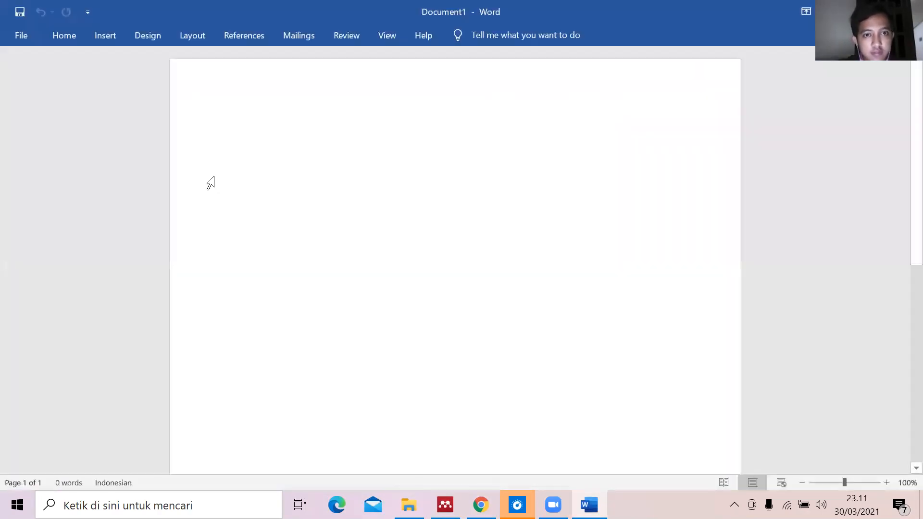
Step: Insert the built-in Bibliography block into the blank document
click(239, 36)
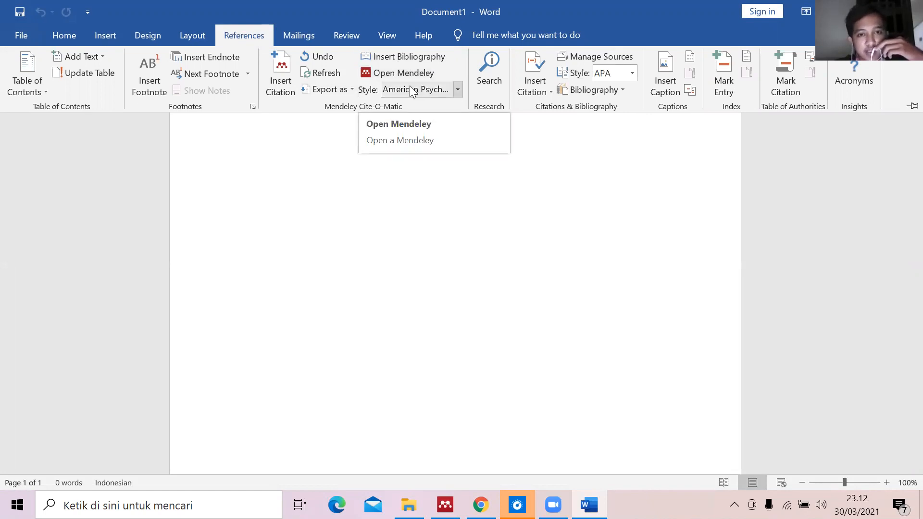
click(625, 90)
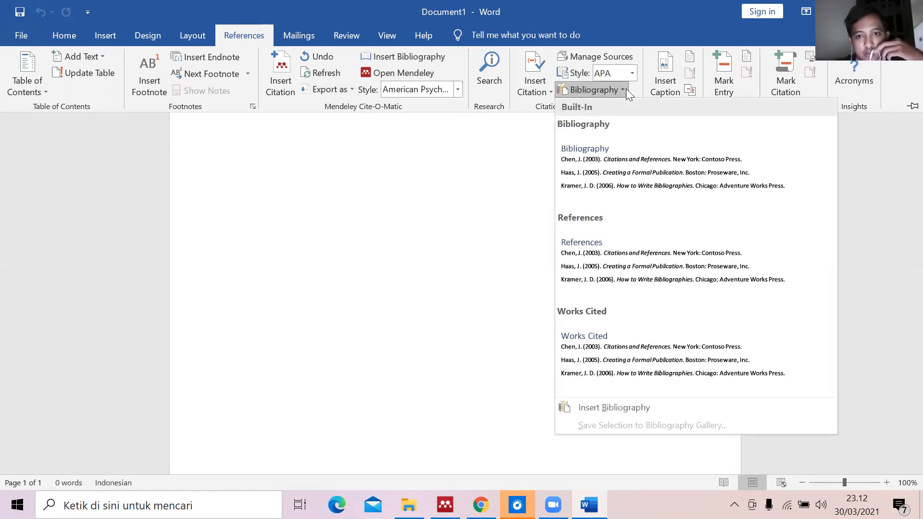
click(613, 161)
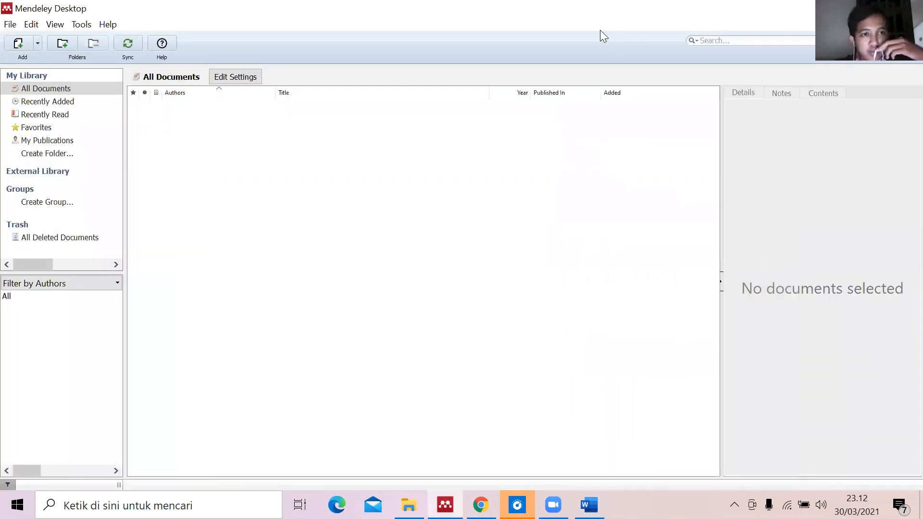
click(82, 29)
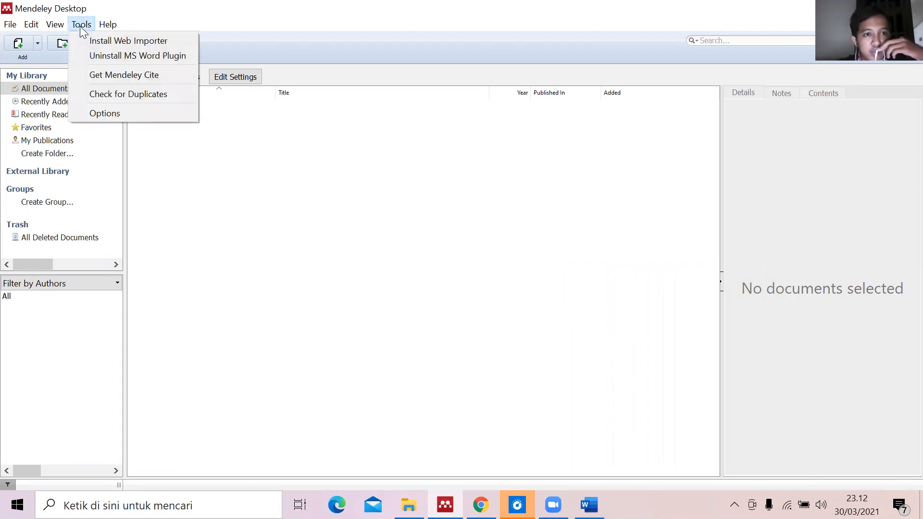
click(109, 56)
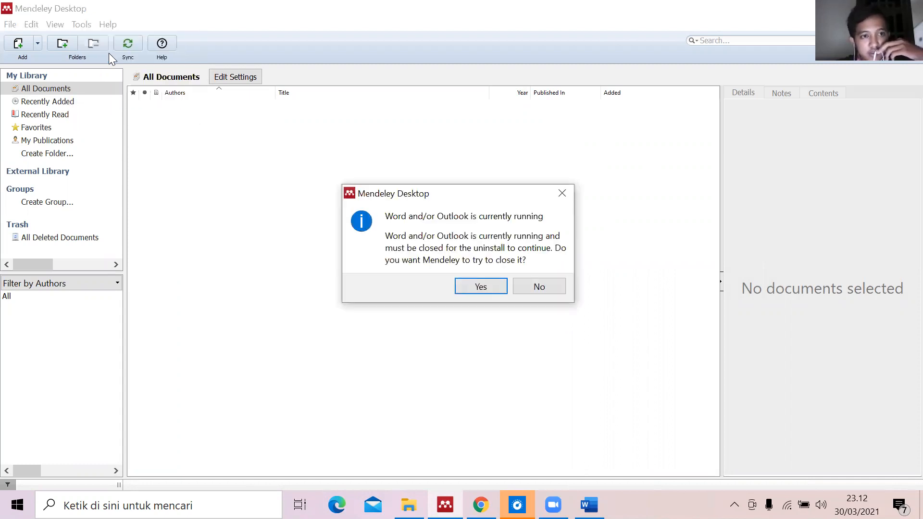
click(480, 287)
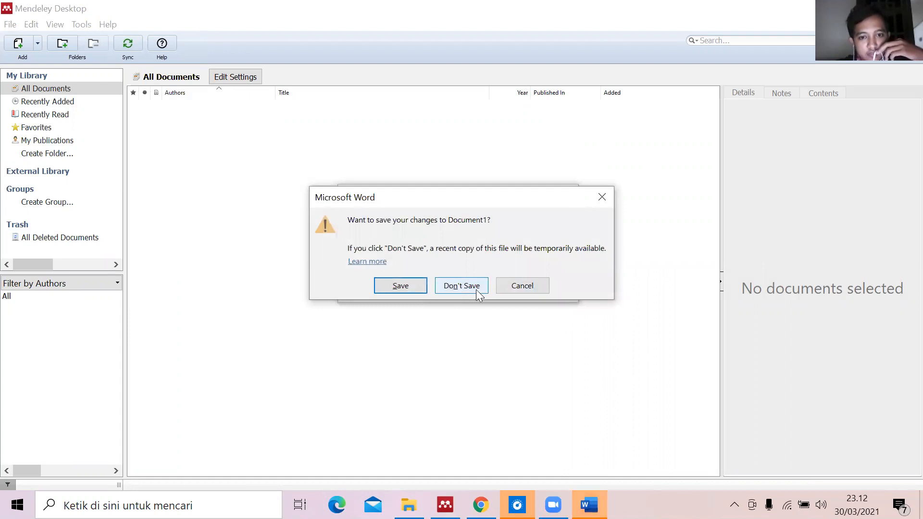
click(523, 290)
click(529, 287)
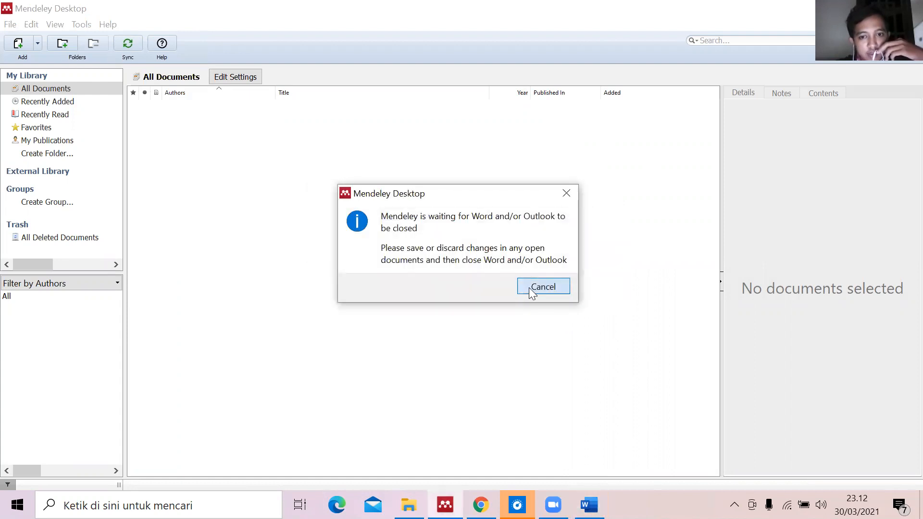
click(471, 274)
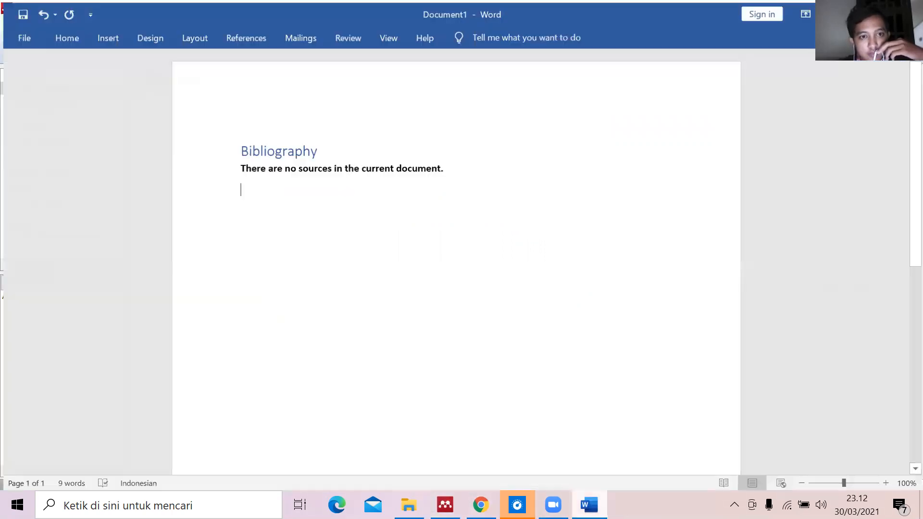
click(243, 38)
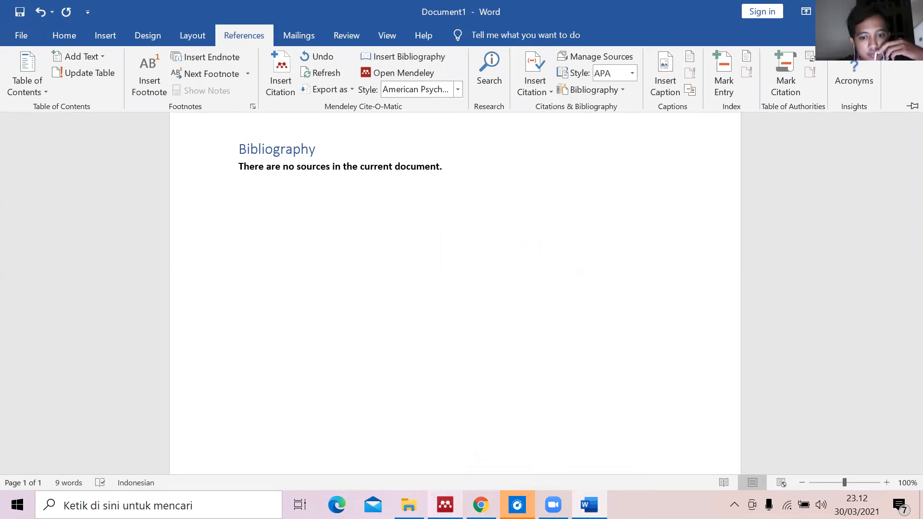
Step: Uninstall the MS Word plugin from Mendeley Desktop, letting it close Word and discarding the changes to Document1
click(445, 505)
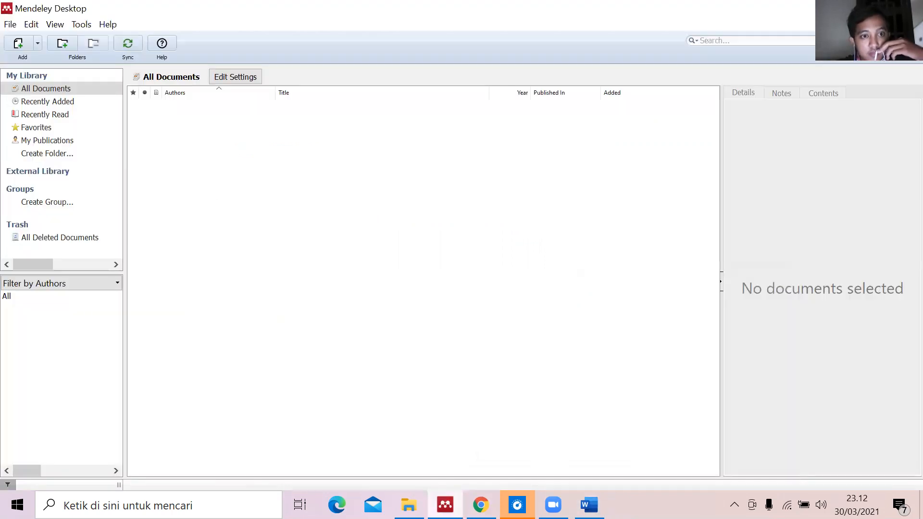
click(79, 25)
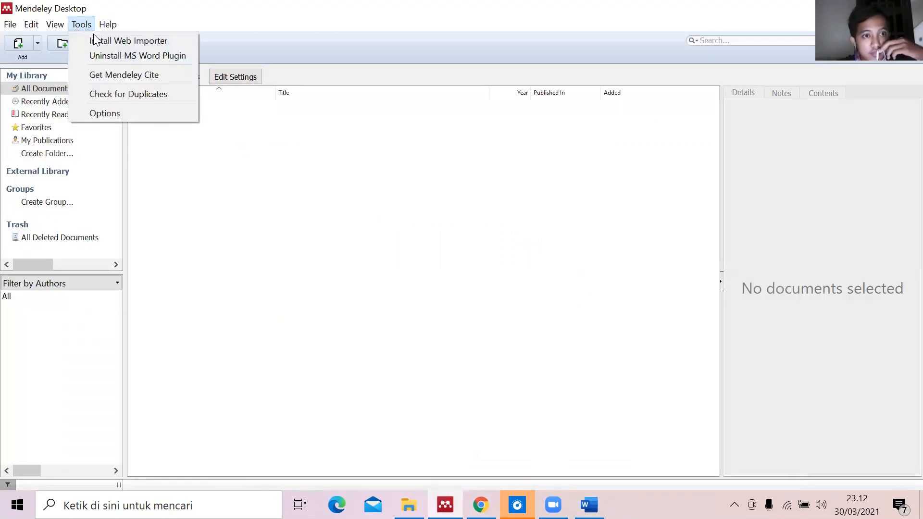
click(116, 55)
click(475, 285)
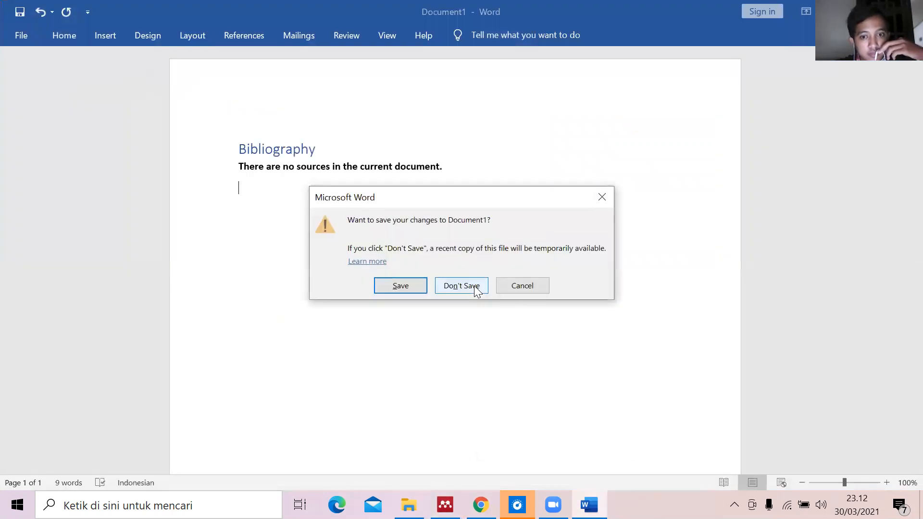
click(471, 286)
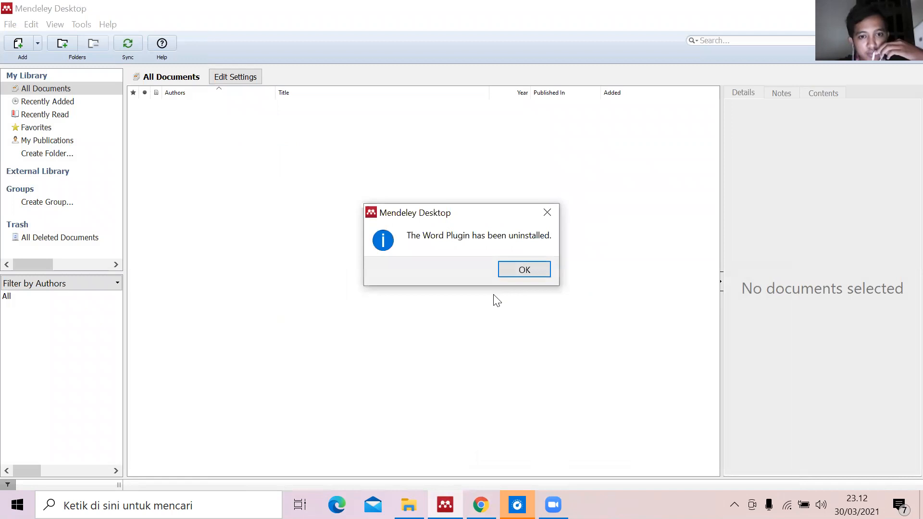
click(526, 268)
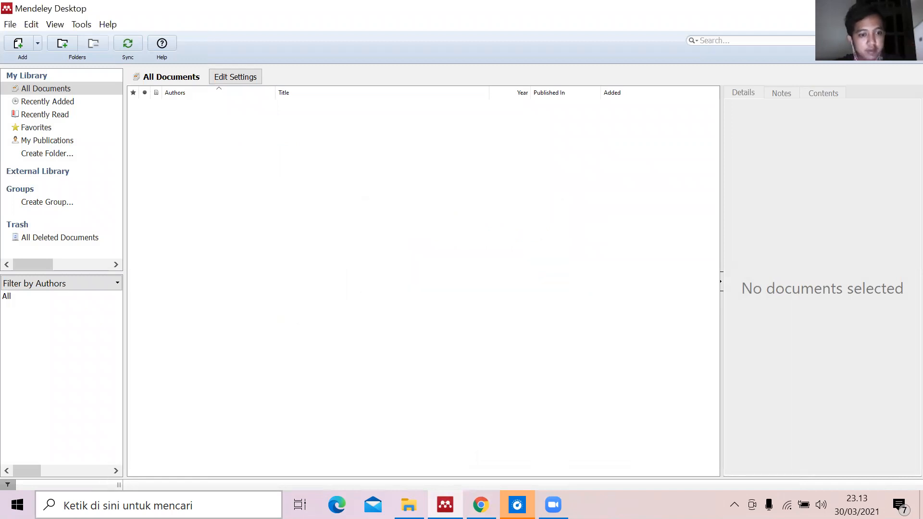
Step: Restart Word with a new blank document and check its reference commands for the Mendeley citation tools
click(105, 504)
text(word)
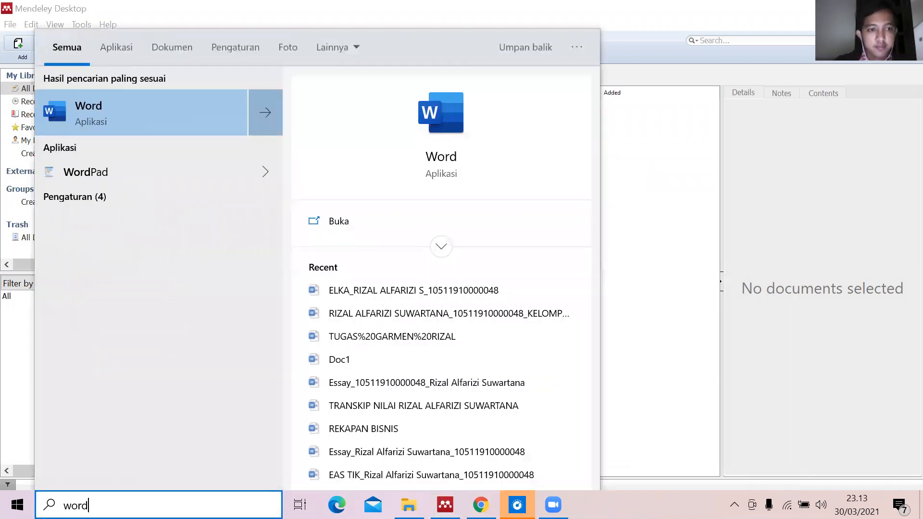
click(146, 124)
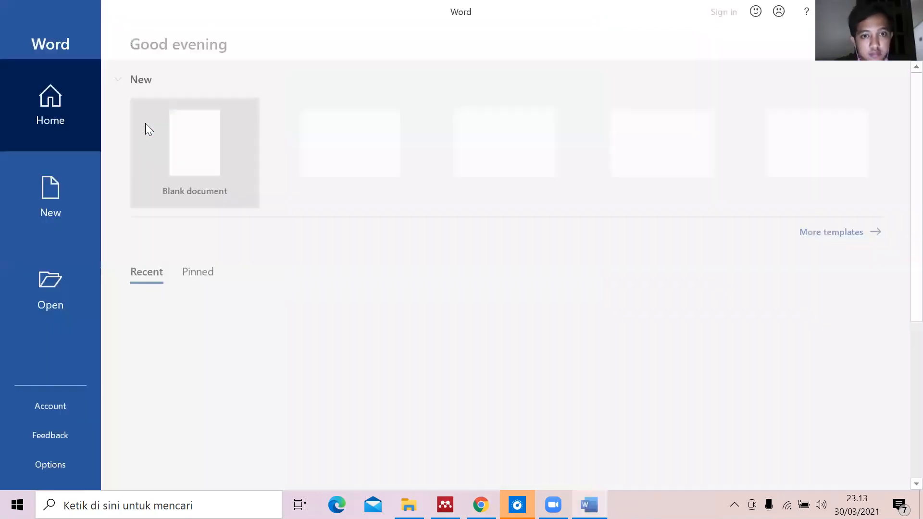
click(204, 151)
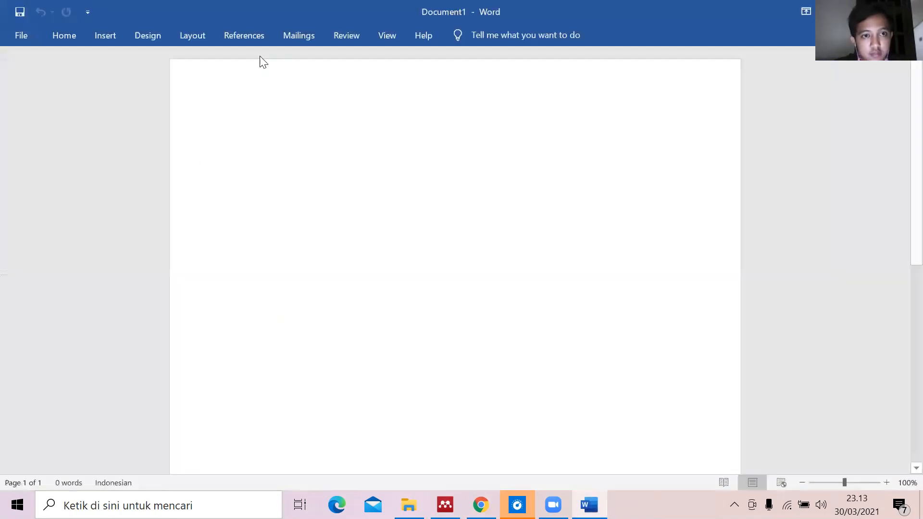
click(253, 39)
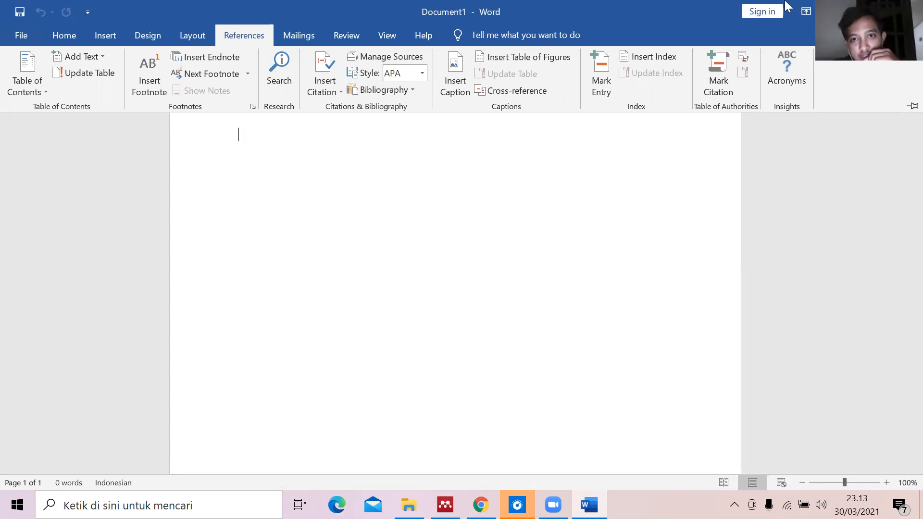
key(ctrl+F1)
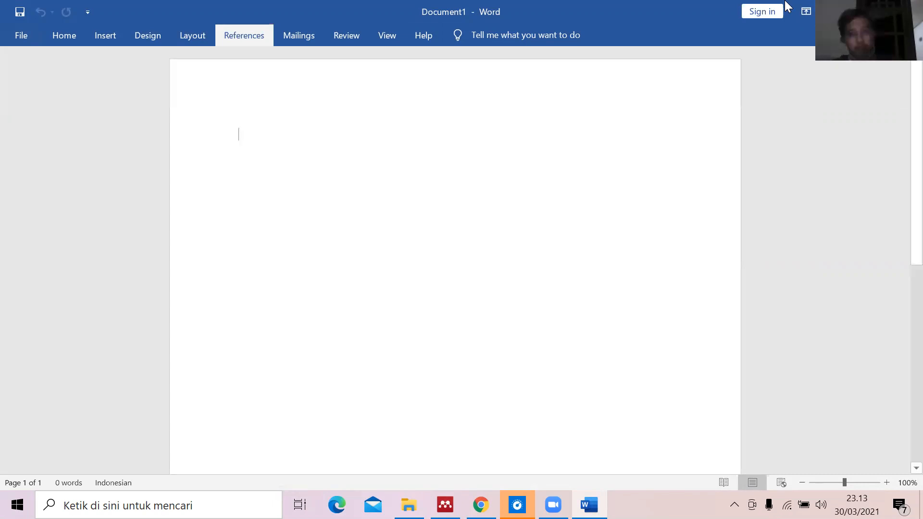